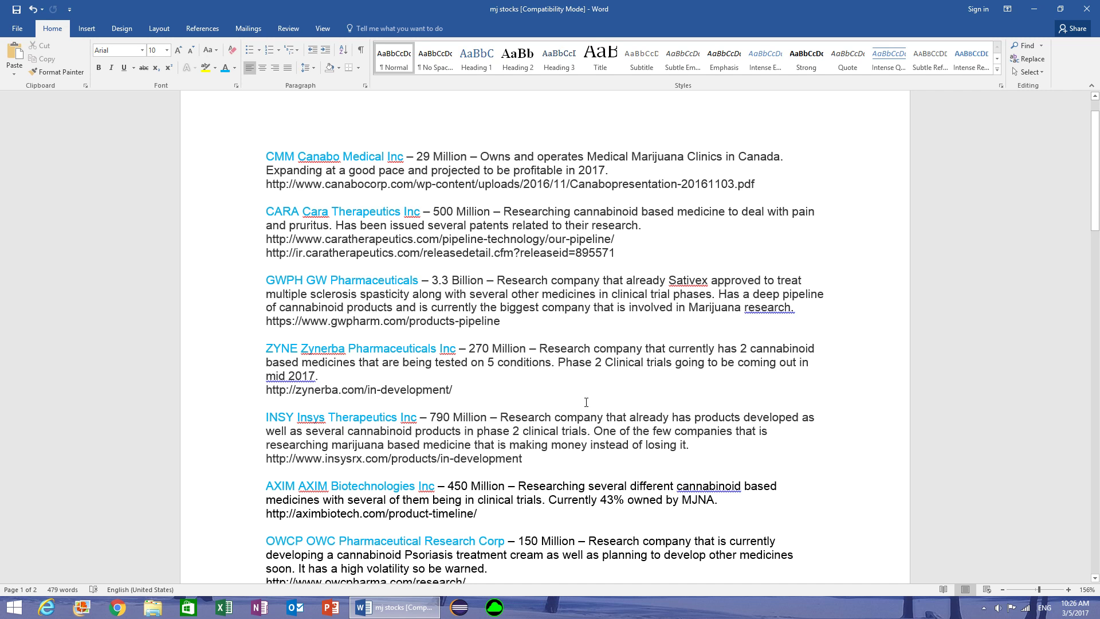
pyautogui.scroll(-3, 335, 170)
pyautogui.scroll(-5, 361, 207)
pyautogui.scroll(-4, 387, 240)
pyautogui.scroll(-1, 414, 269)
pyautogui.scroll(-2, 426, 293)
pyautogui.scroll(-2, 443, 318)
pyautogui.scroll(2, 434, 387)
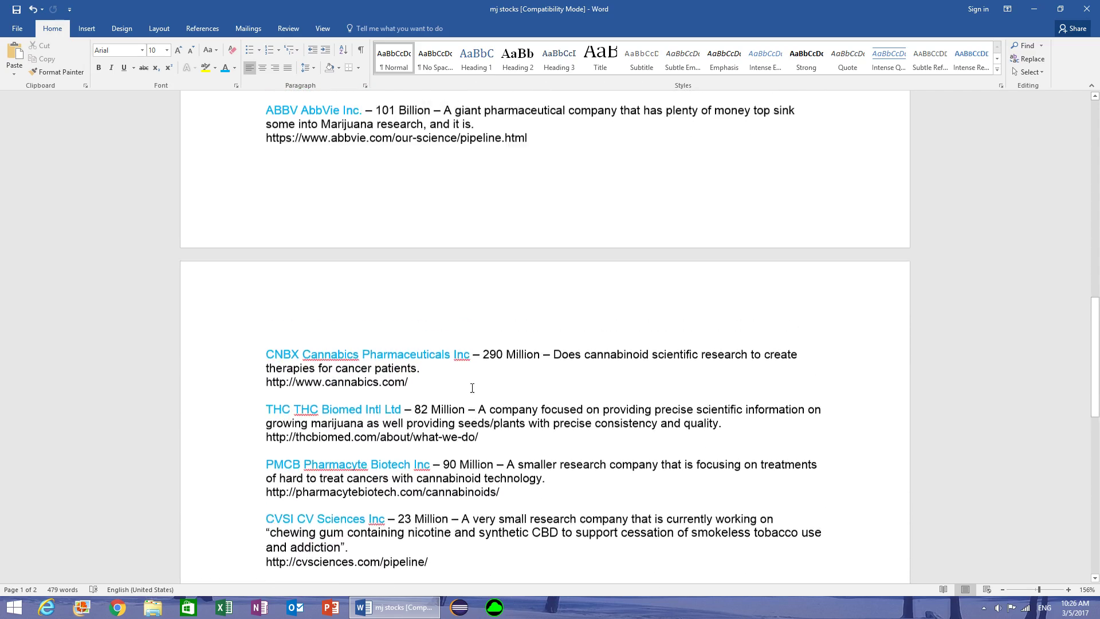
pyautogui.scroll(3, 430, 405)
pyautogui.scroll(4, 456, 415)
pyautogui.scroll(2, 481, 423)
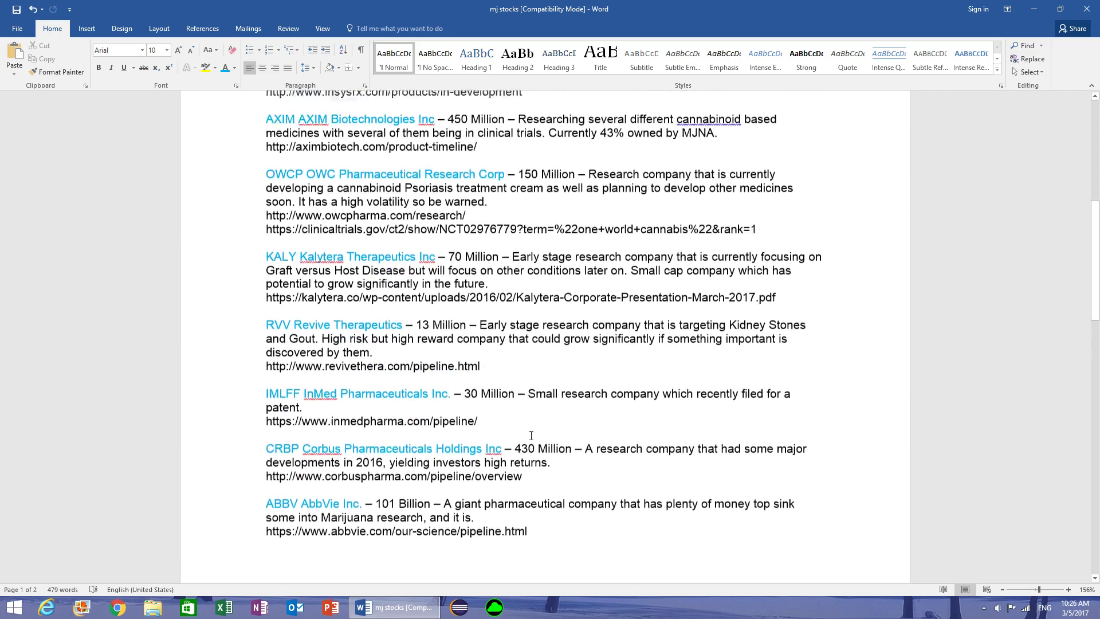
pyautogui.scroll(3, 481, 422)
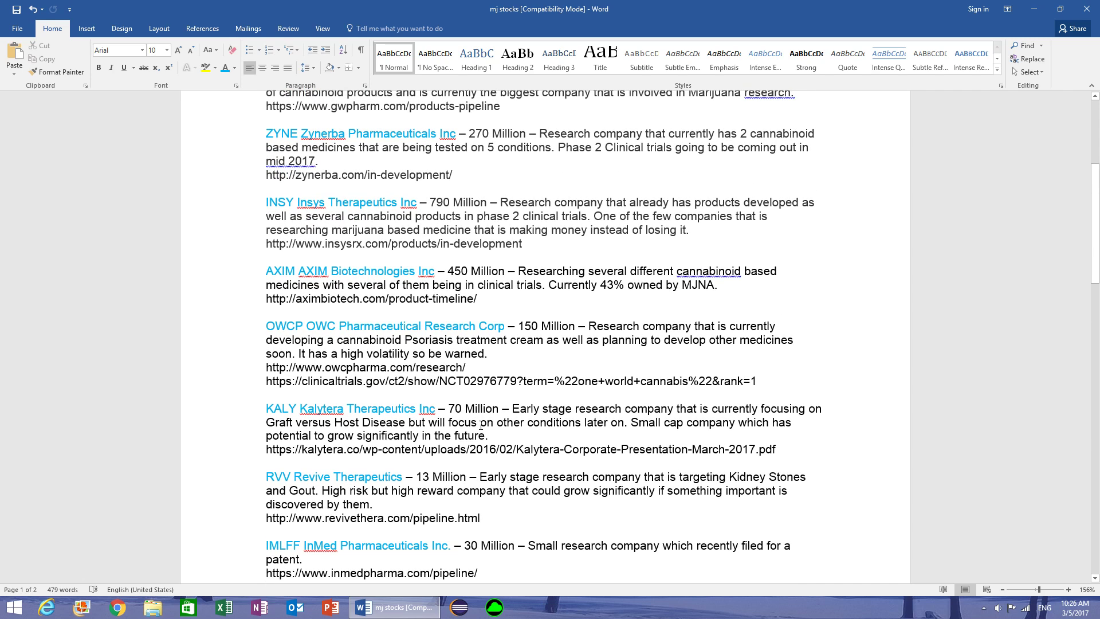
pyautogui.scroll(4, 480, 423)
pyautogui.scroll(2, 480, 423)
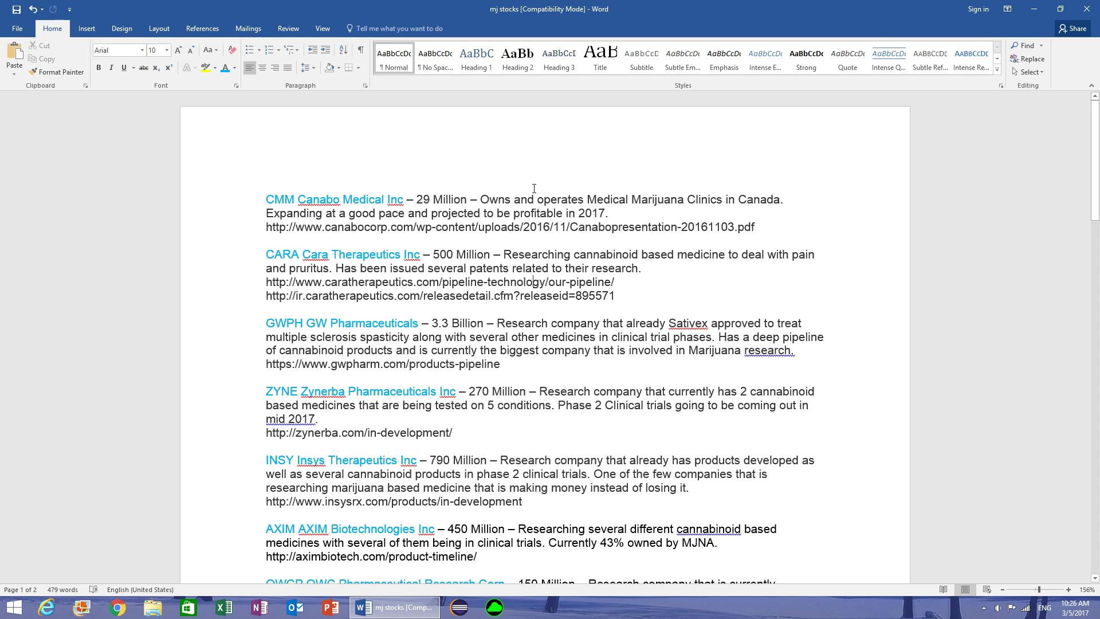
pyautogui.scroll(-2, 481, 249)
pyautogui.scroll(-4, 468, 245)
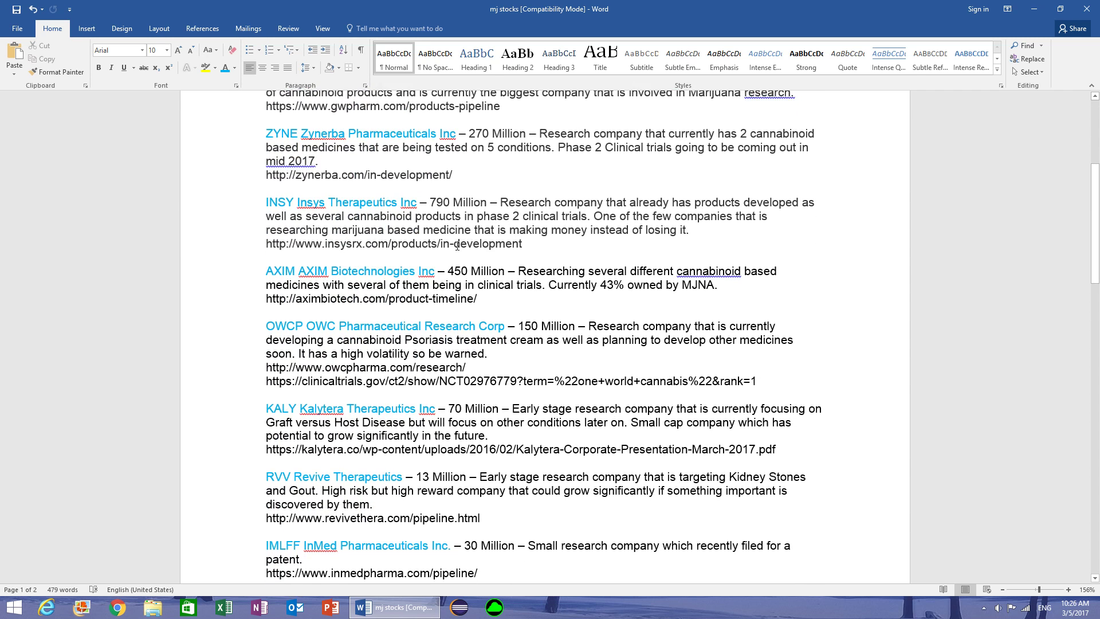
pyautogui.scroll(2, 441, 321)
pyautogui.scroll(1, 441, 321)
pyautogui.scroll(2, 441, 320)
pyautogui.scroll(-4, 441, 321)
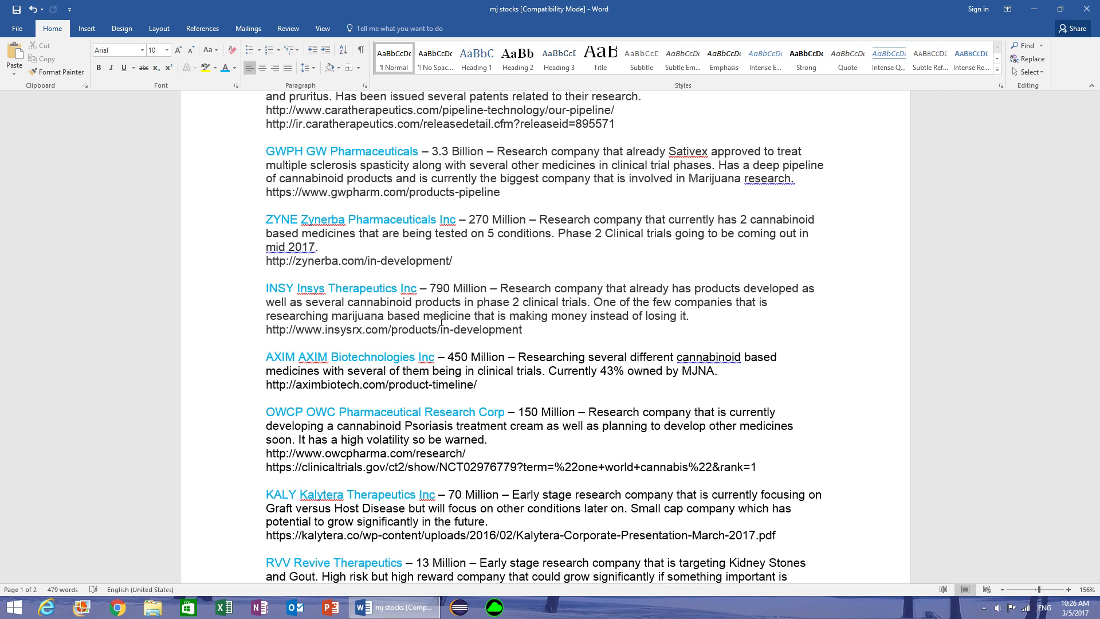
pyautogui.scroll(2, 441, 320)
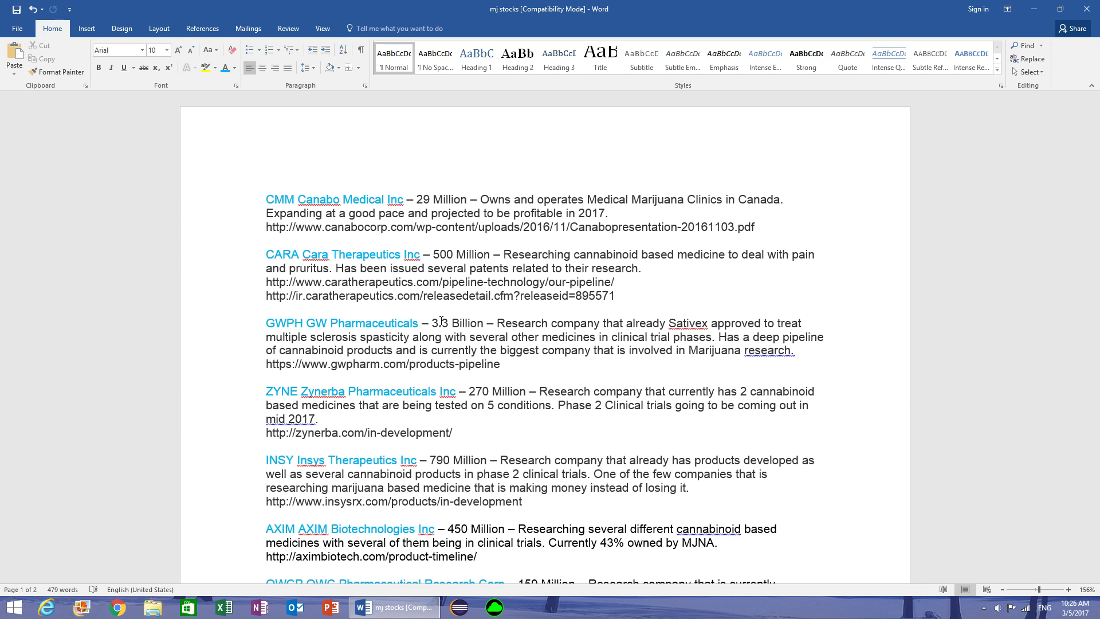
pyautogui.scroll(-5, 442, 323)
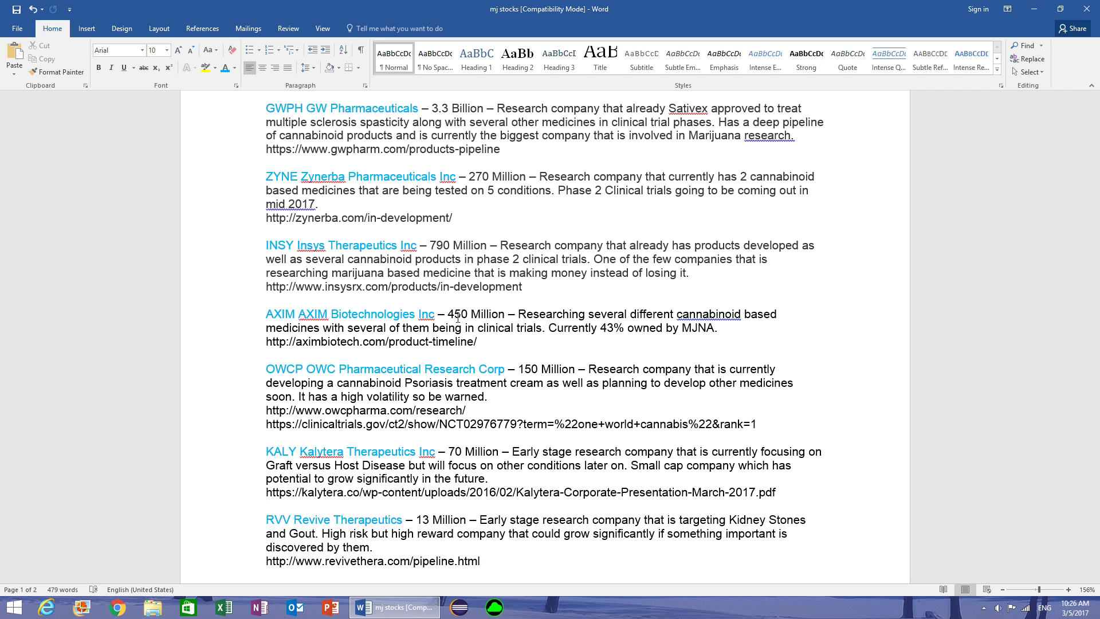
pyautogui.scroll(-4, 458, 317)
pyautogui.scroll(-2, 457, 318)
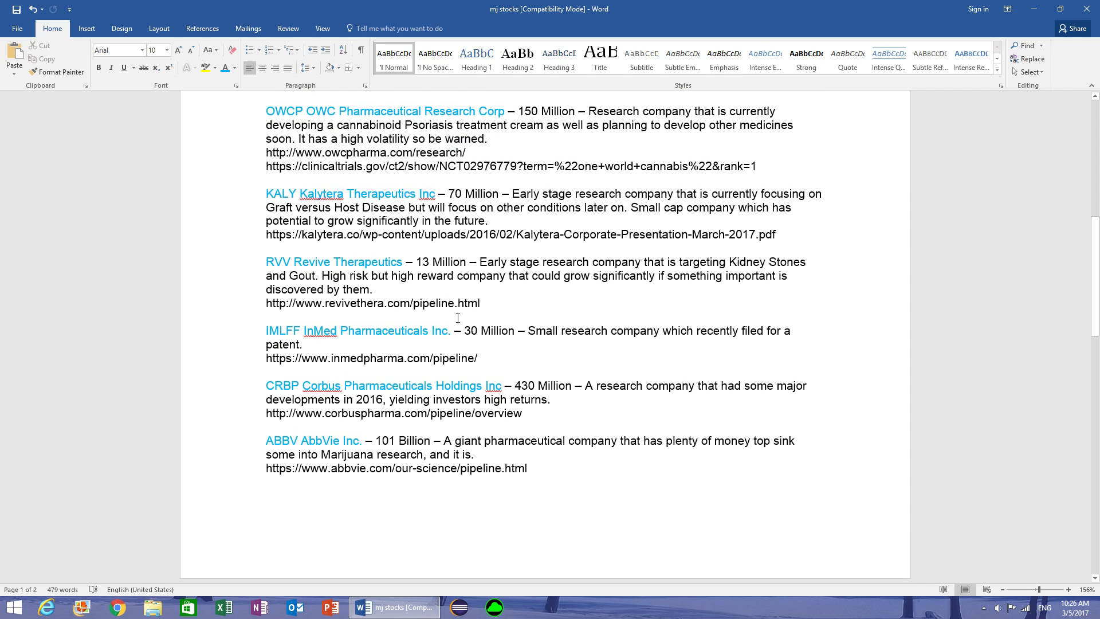
pyautogui.scroll(1, 457, 317)
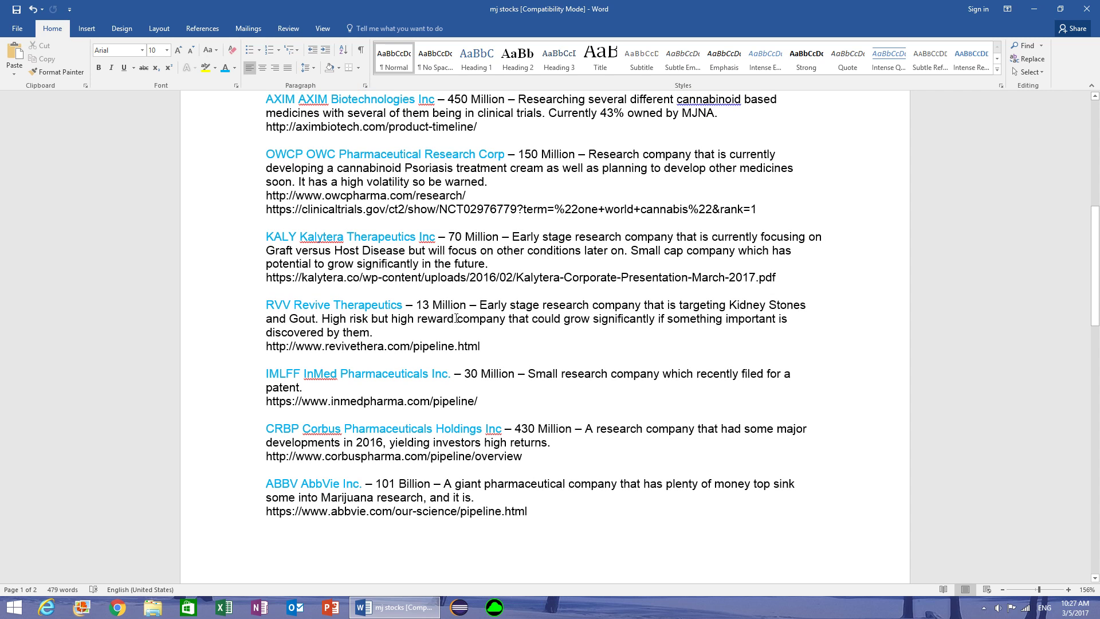
pyautogui.scroll(-1, 458, 319)
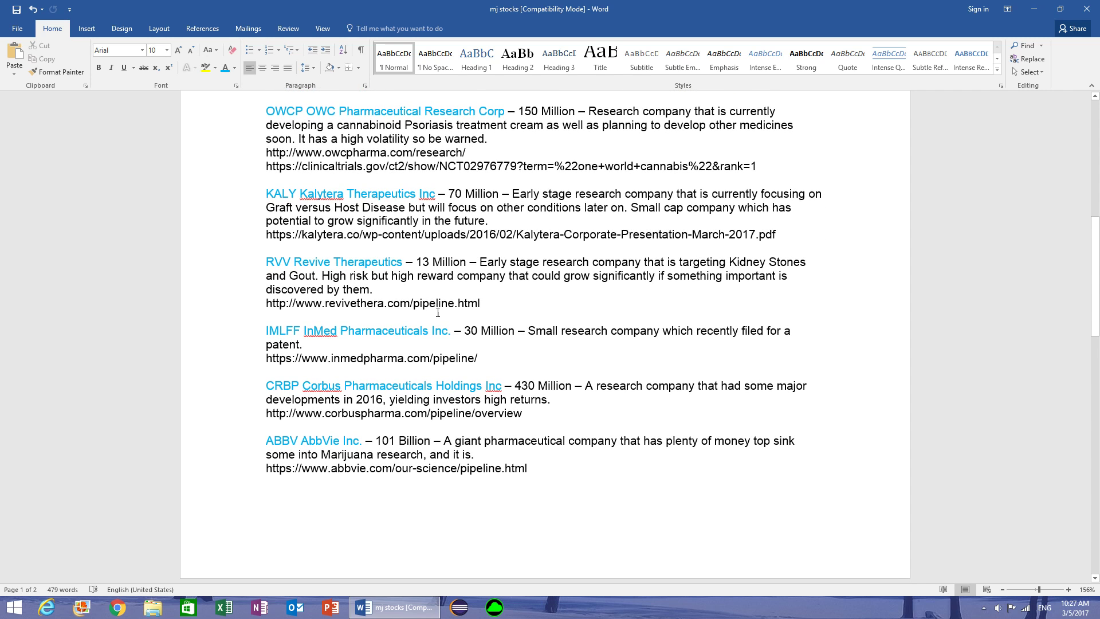
pyautogui.scroll(1, 442, 313)
pyautogui.scroll(-1, 434, 315)
pyautogui.scroll(-1, 443, 312)
pyautogui.scroll(-1, 443, 314)
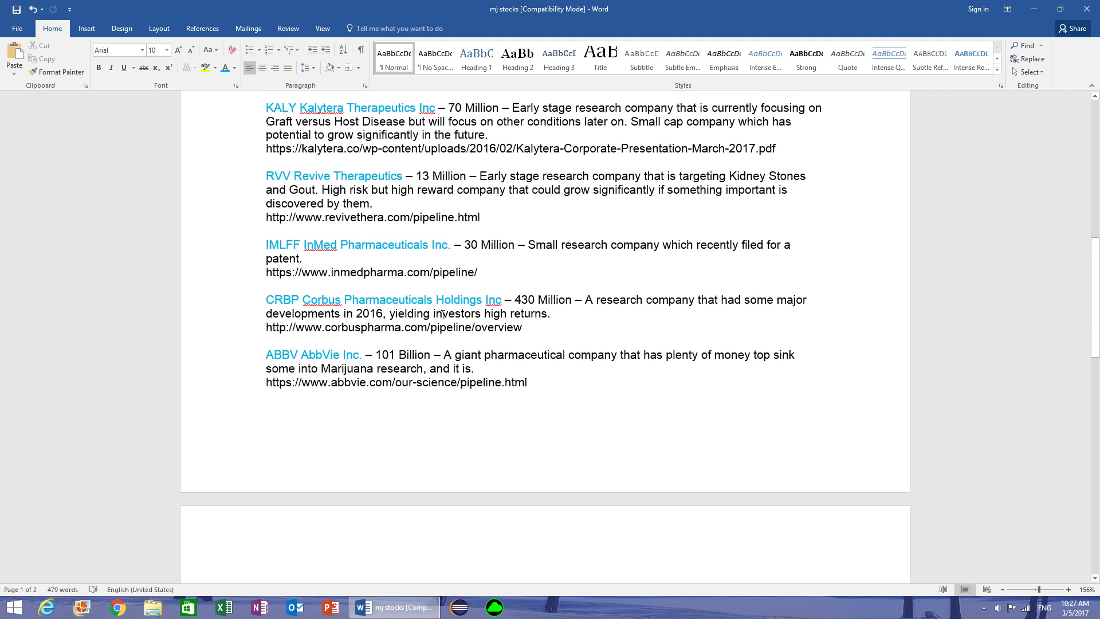
pyautogui.scroll(-1, 423, 316)
pyautogui.scroll(-1, 375, 312)
pyautogui.scroll(-1, 382, 314)
pyautogui.scroll(-1, 381, 313)
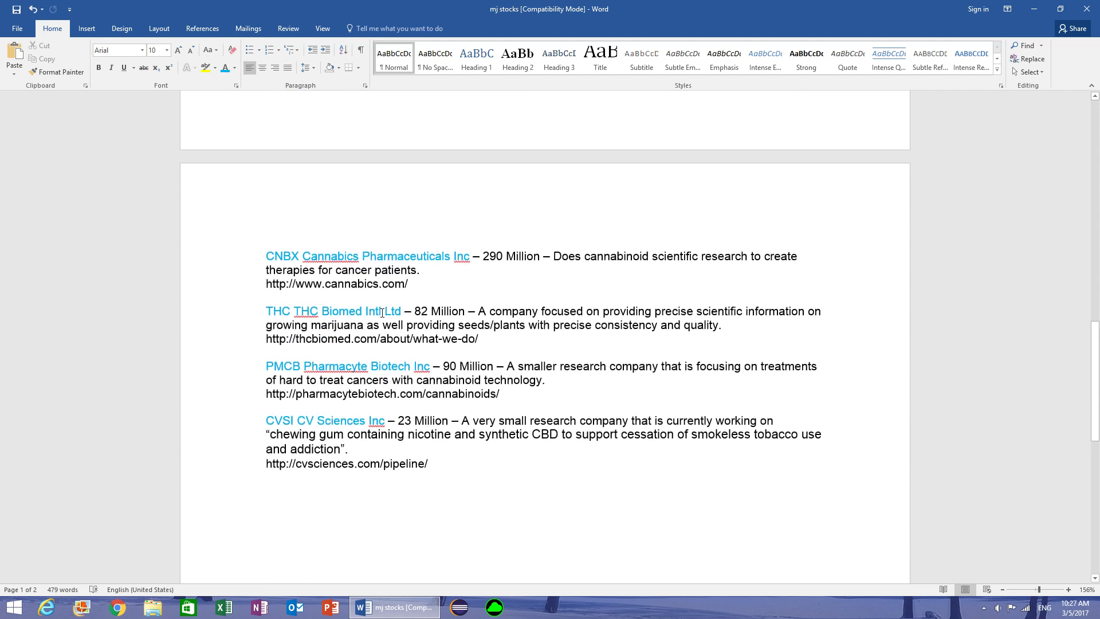
pyautogui.scroll(2, 418, 458)
pyautogui.scroll(3, 425, 452)
pyautogui.scroll(3, 430, 447)
pyautogui.scroll(3, 437, 438)
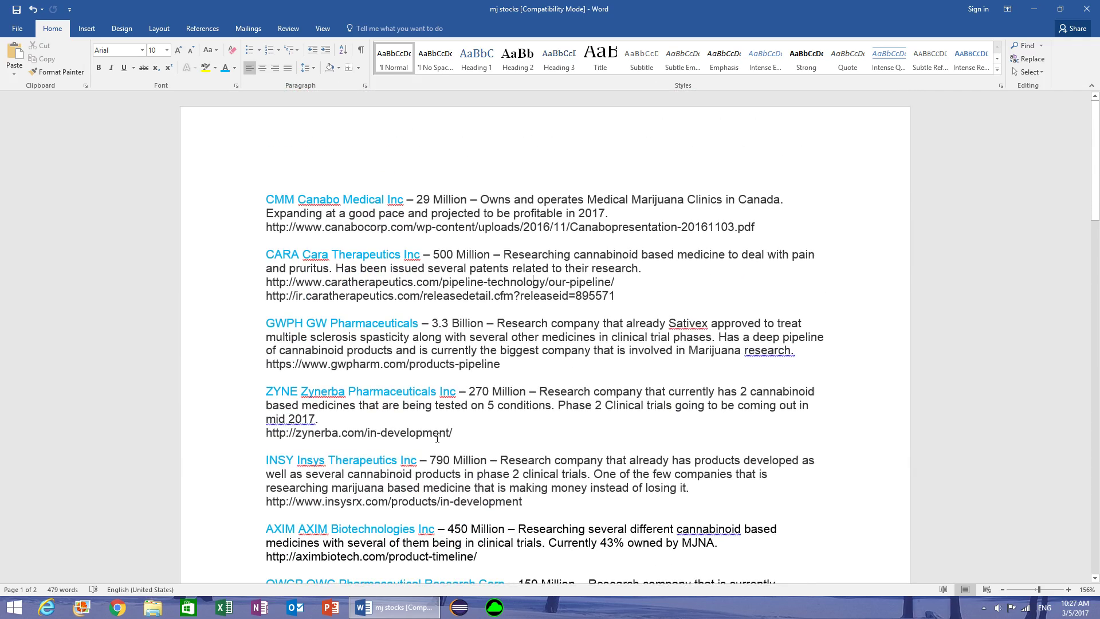
pyautogui.scroll(-2, 437, 439)
pyautogui.scroll(-3, 440, 421)
pyautogui.scroll(-1, 444, 405)
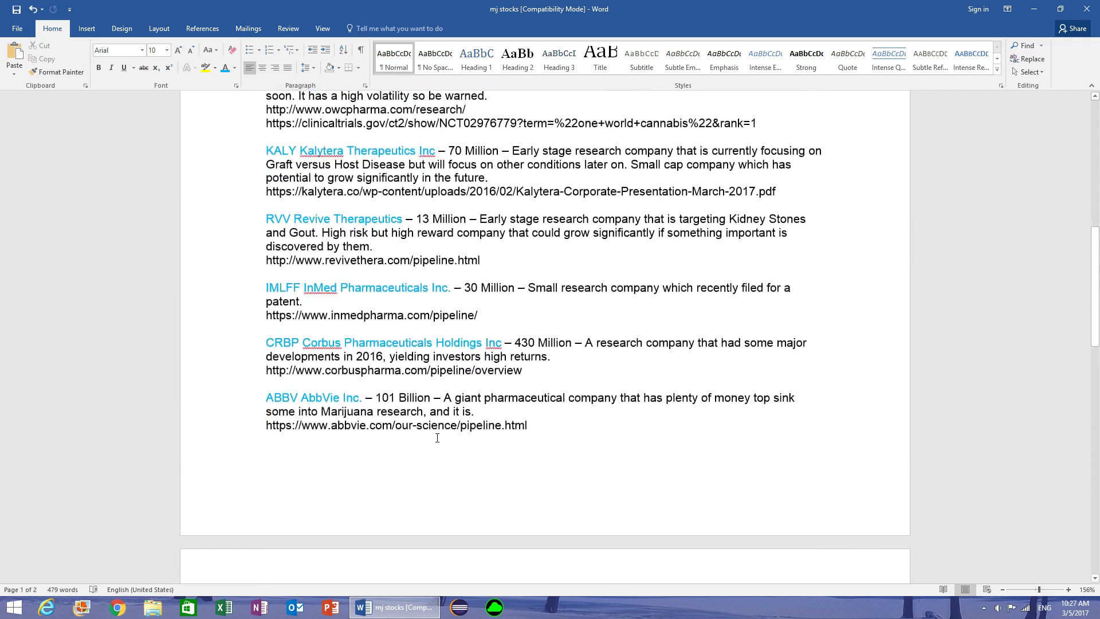